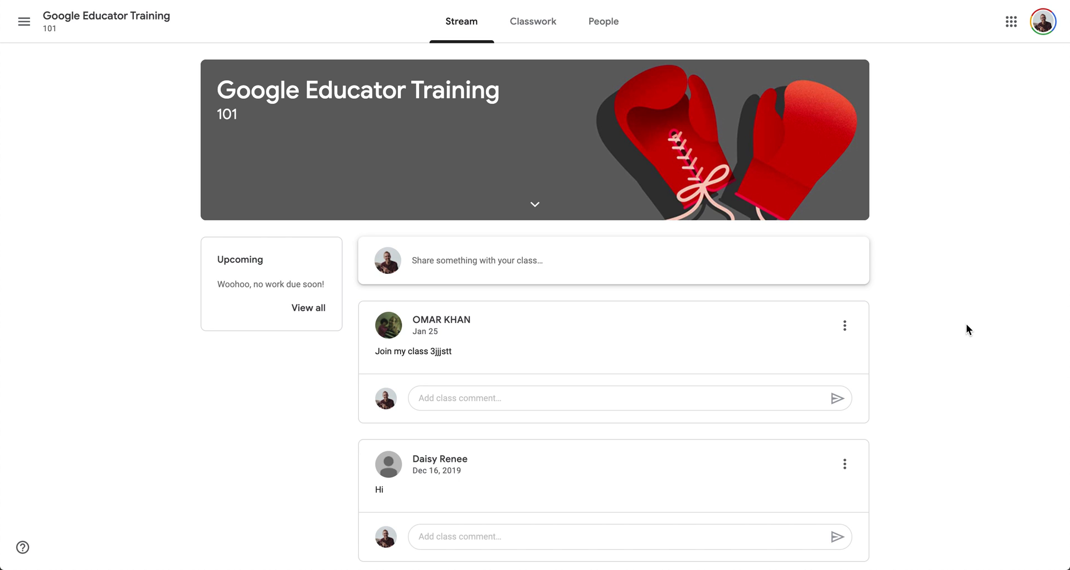
Scroll up and down through the class page to look over its posts
scroll(967, 327, "down", 3)
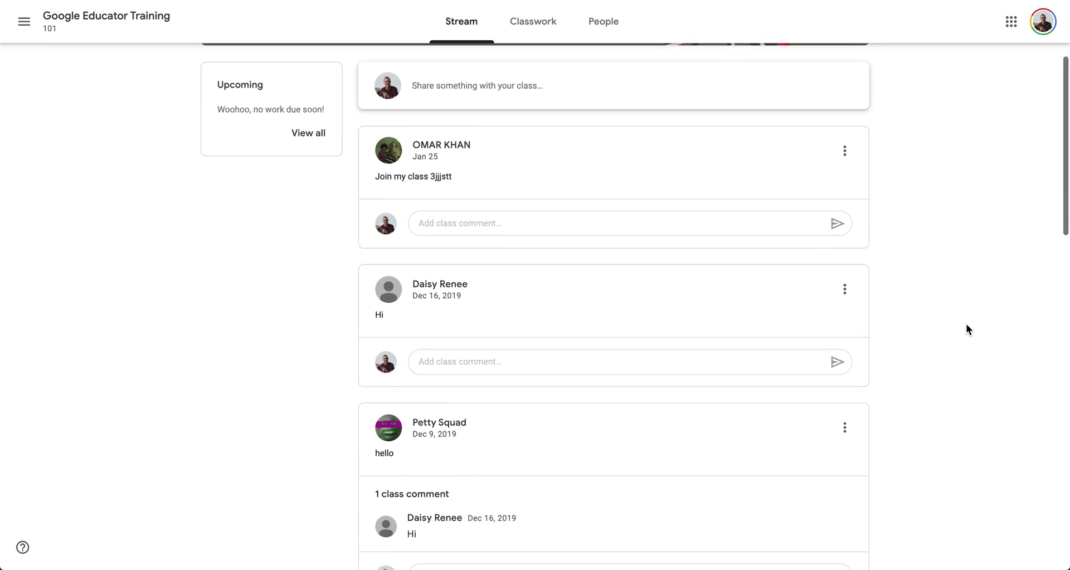
scroll(706, 251, "up", 3)
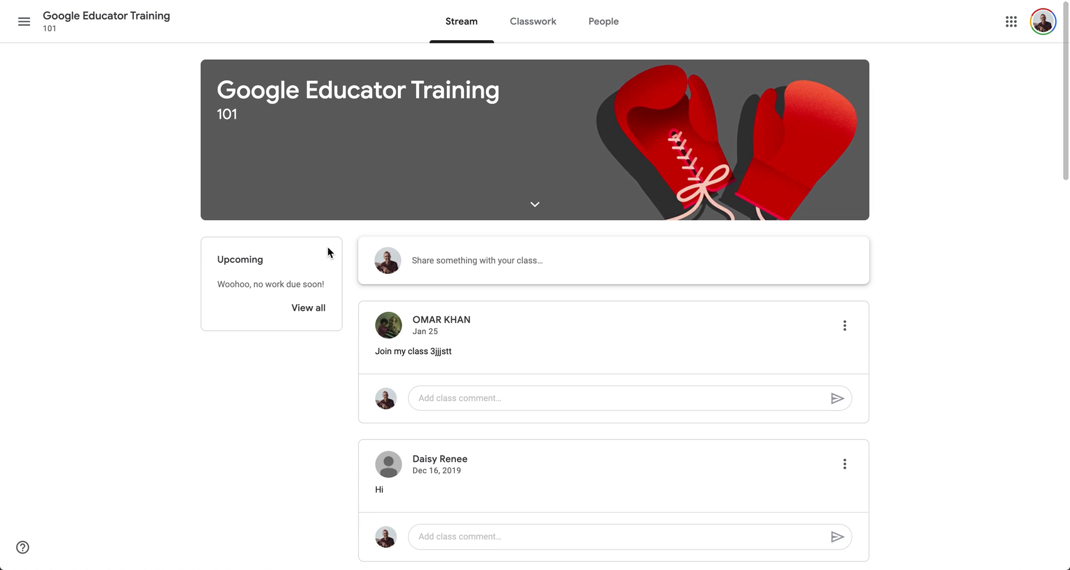
scroll(313, 373, "down", 1)
scroll(313, 374, "up", 1)
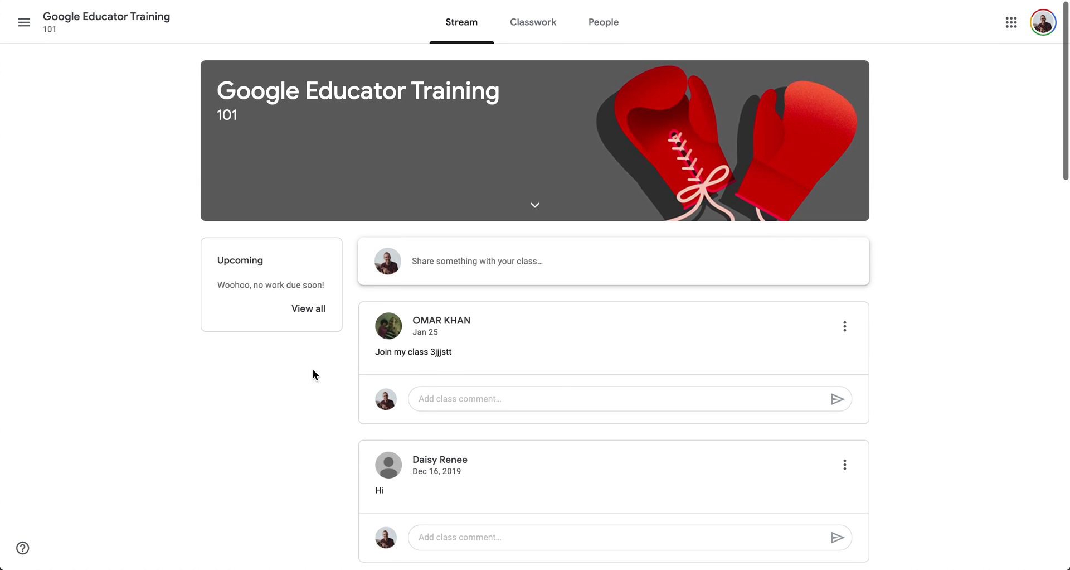
scroll(376, 422, "down", 5)
scroll(376, 422, "up", 5)
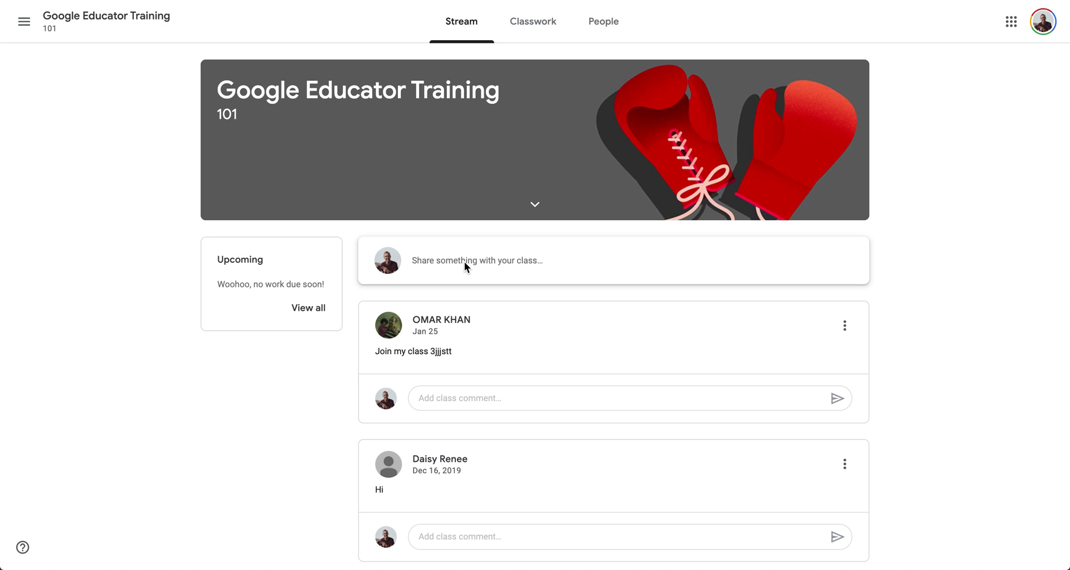
scroll(500, 299, "down", 6)
scroll(501, 300, "up", 7)
Toggle between Stream and Classwork, ending on Classwork with the Ch 8 History Test expanded
left_click(533, 27)
left_click(460, 27)
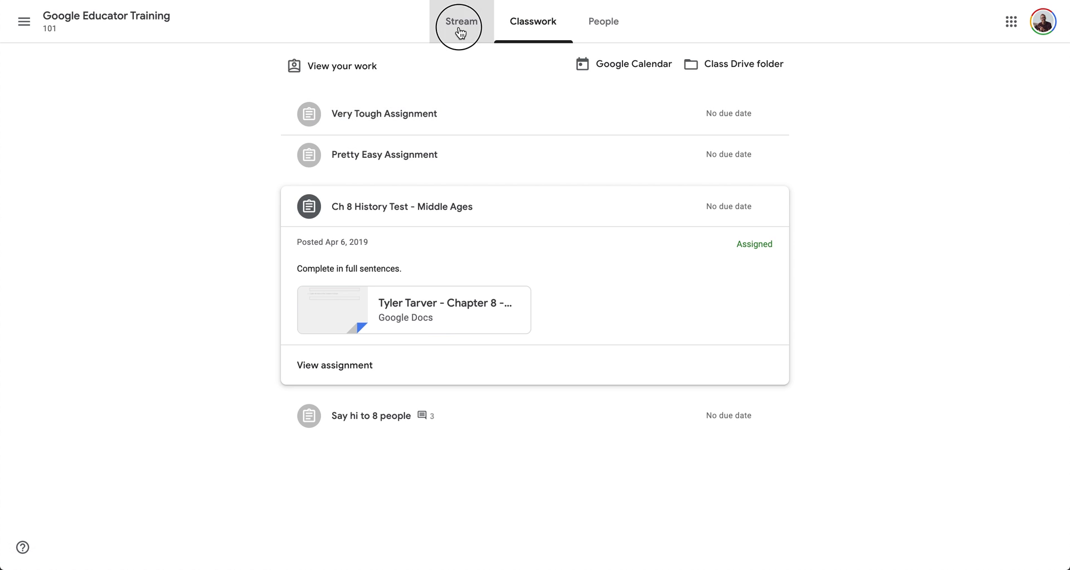
left_click(543, 27)
left_click(467, 28)
left_click(531, 25)
left_click(464, 19)
left_click(549, 22)
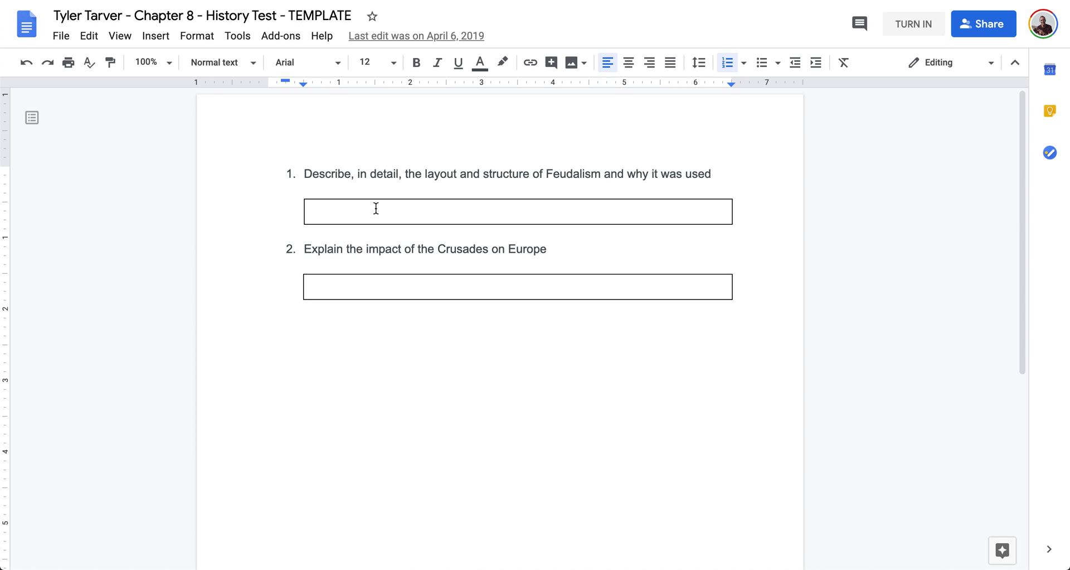
Answer question 1 with "It was pretty complicated"
double_click(436, 211)
left_click(434, 209)
type("I")
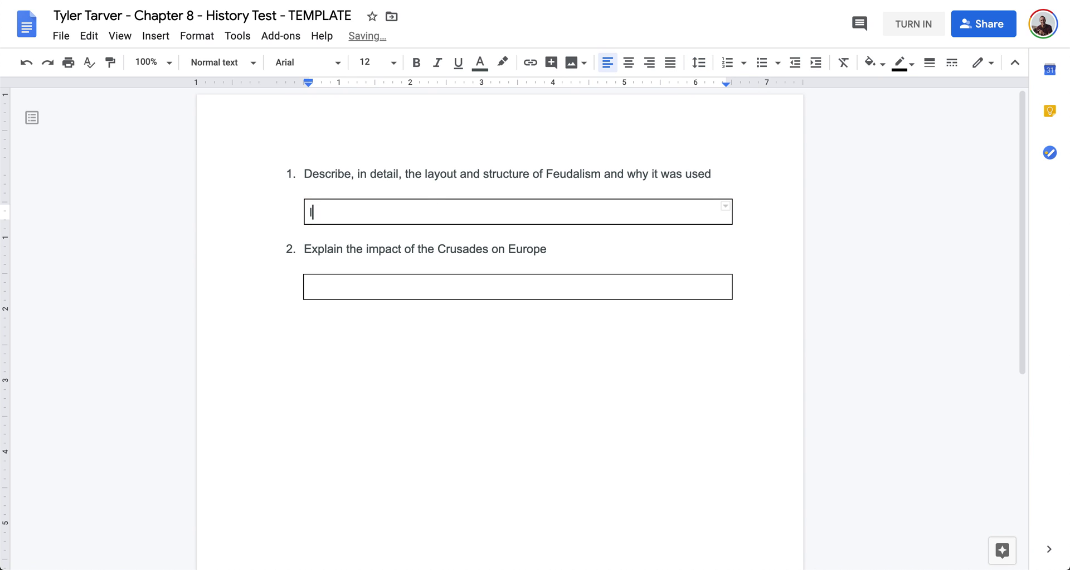
type("t was pretty complicated")
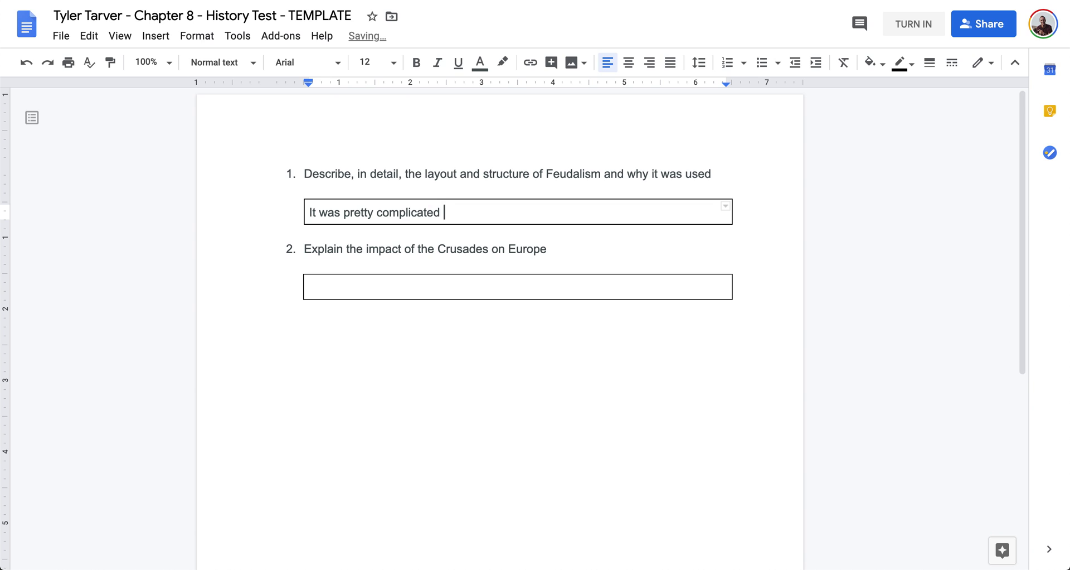
Answer question 2 with "It was a big deal." without the indent, then close the document
double_click(454, 288)
left_click(421, 291)
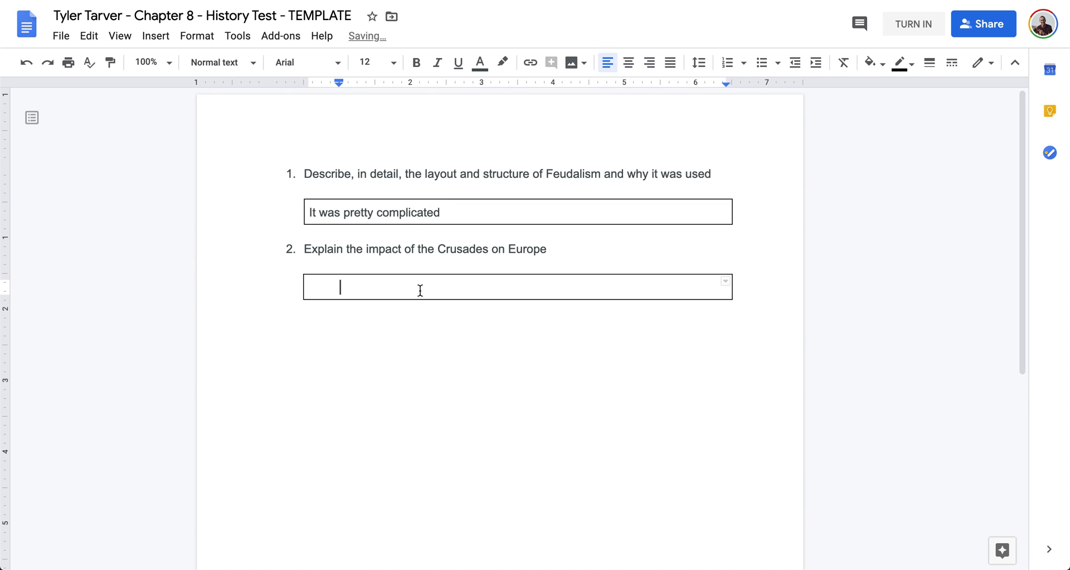
key("BackSpace")
type("It was ")
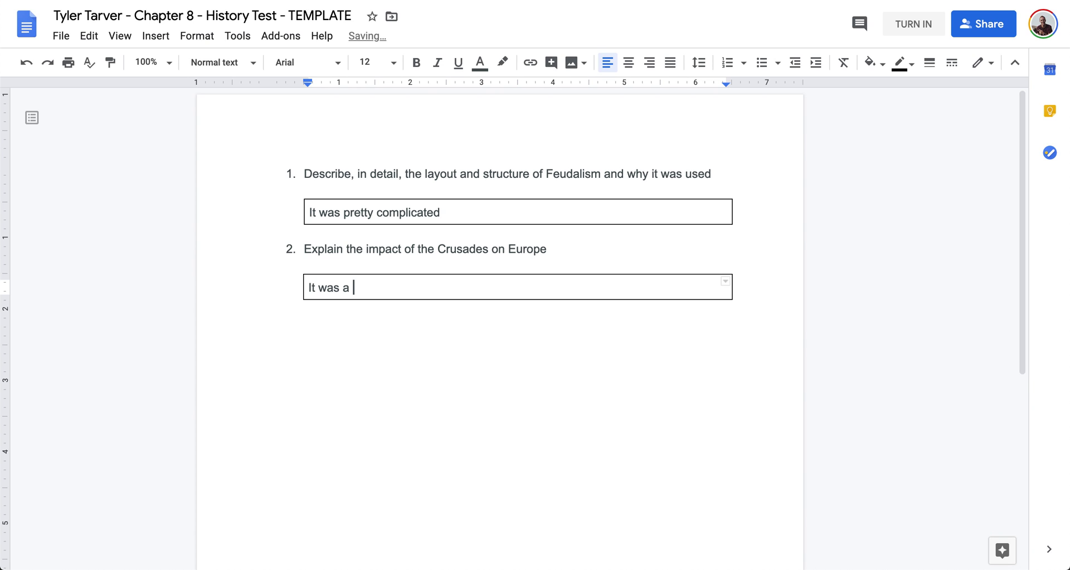
type("a big deal.")
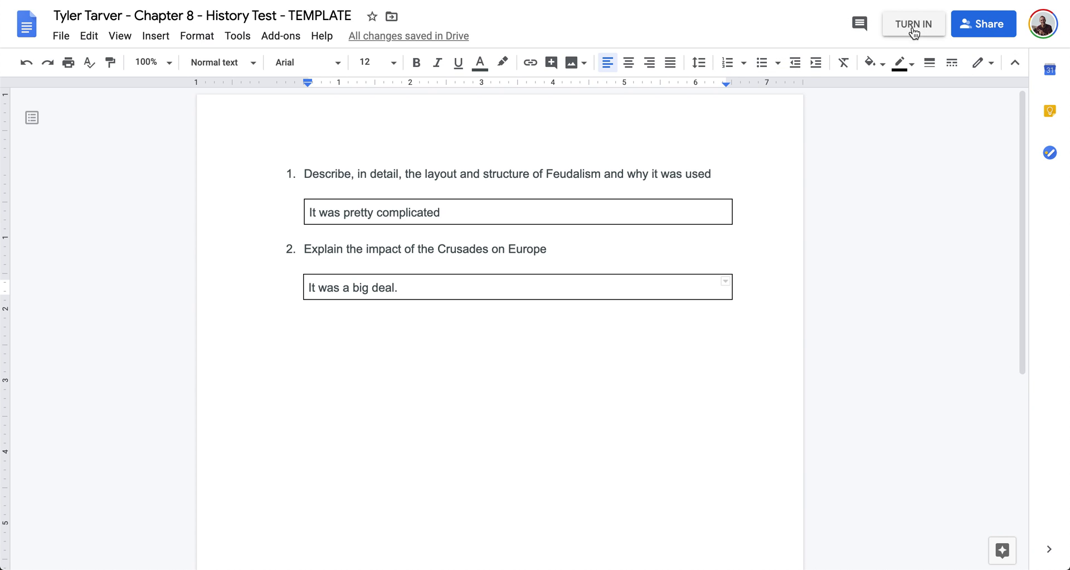
key("ctrl+w")
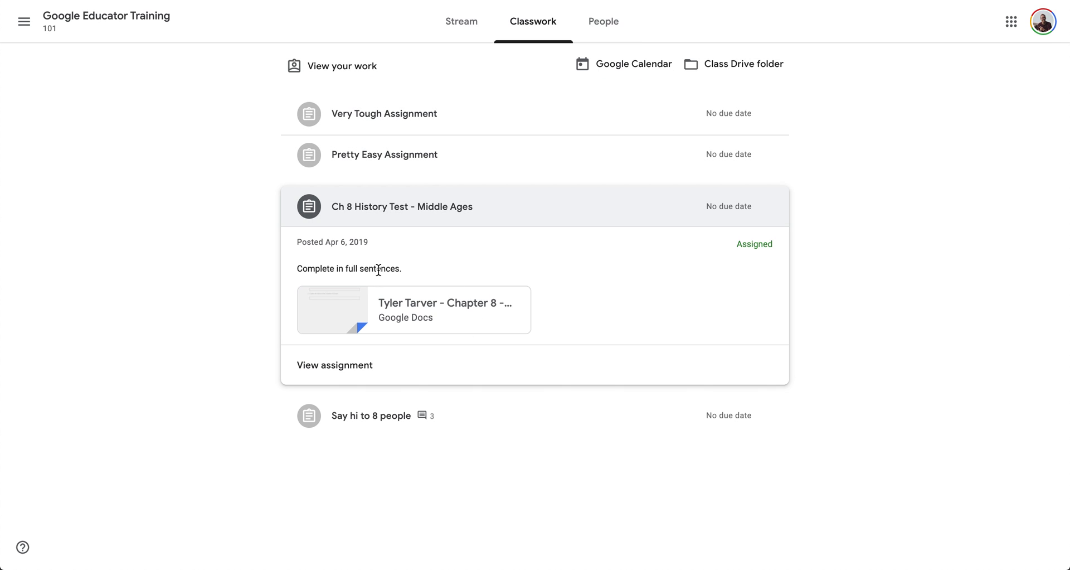
Open the Ch 8 History Test assignment, leaving the class comment and Add or create menu unused
left_click(346, 369)
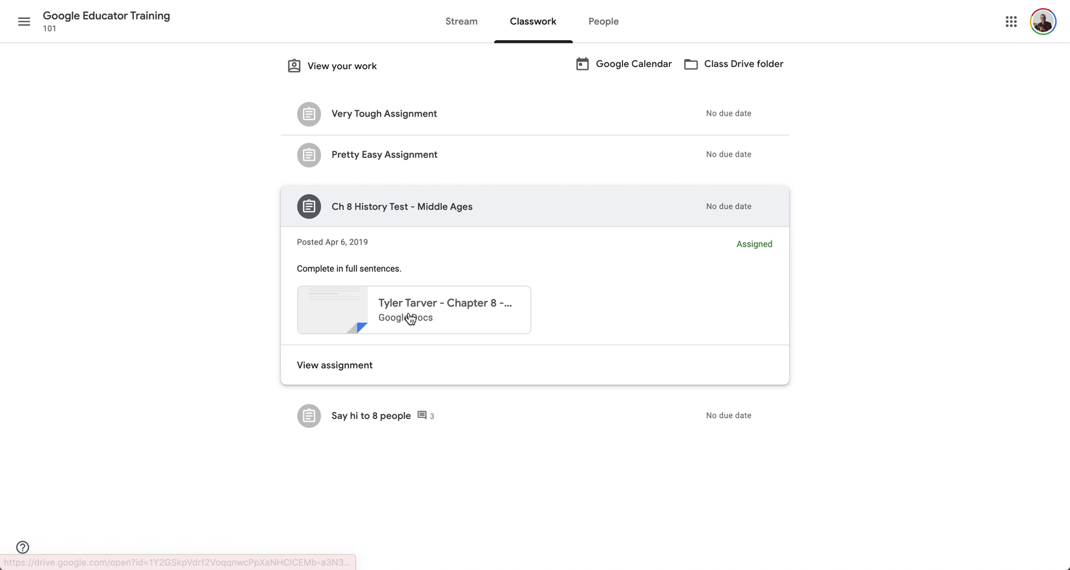
left_click(333, 368)
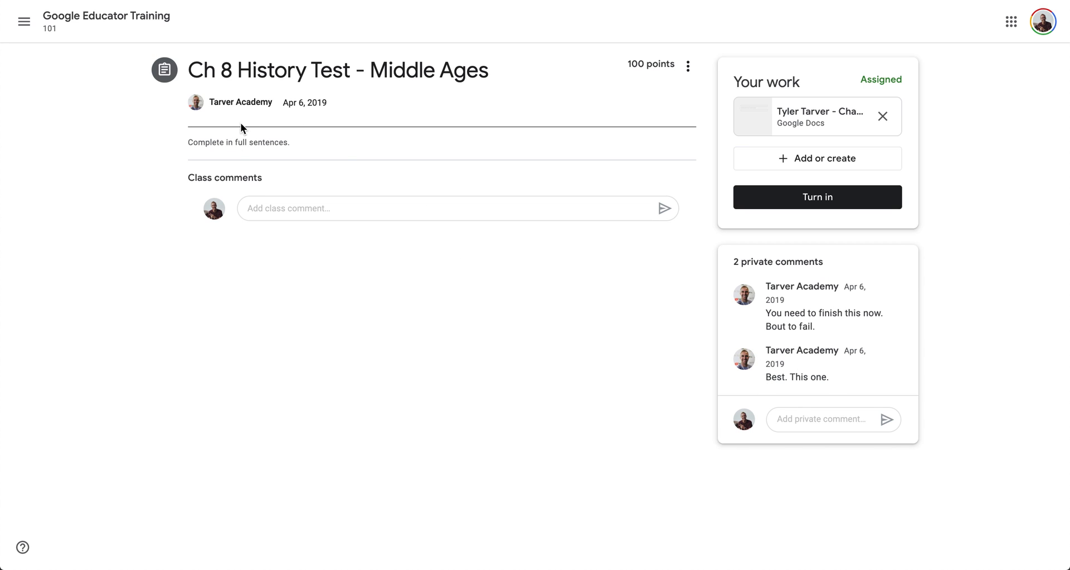
left_click(274, 206)
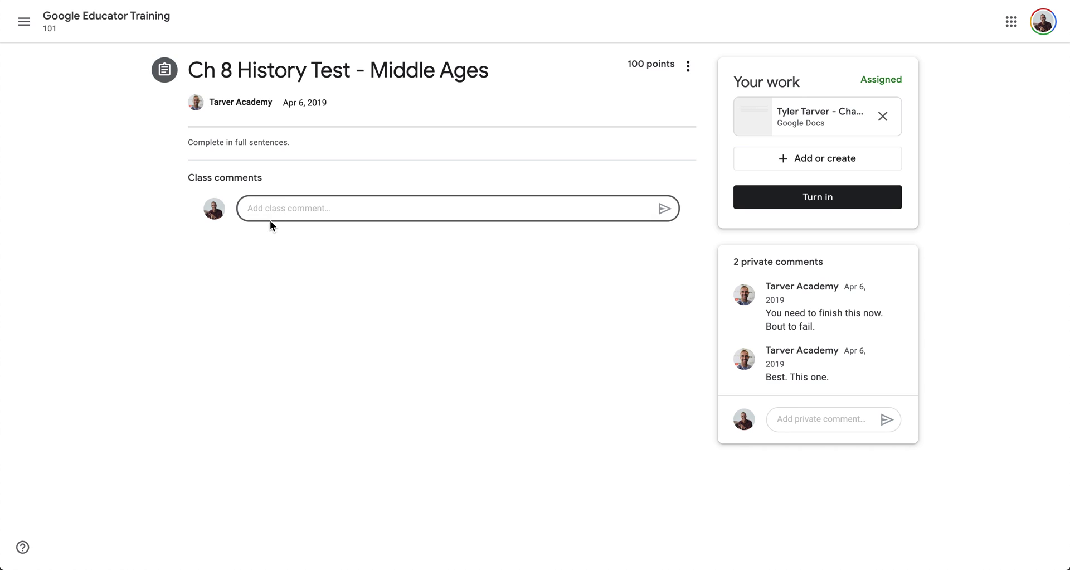
left_click(261, 139)
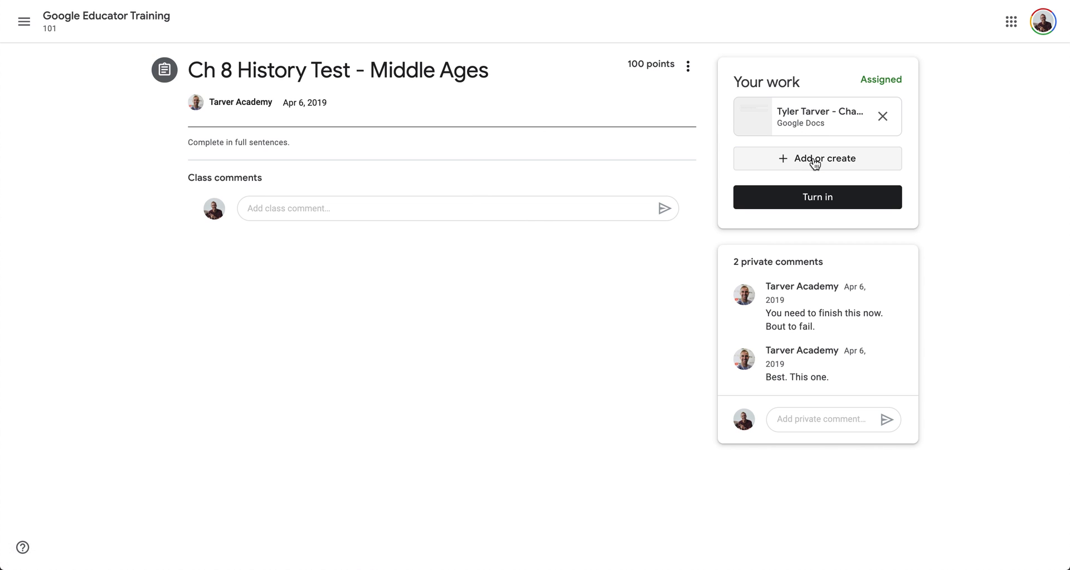
left_click(788, 162)
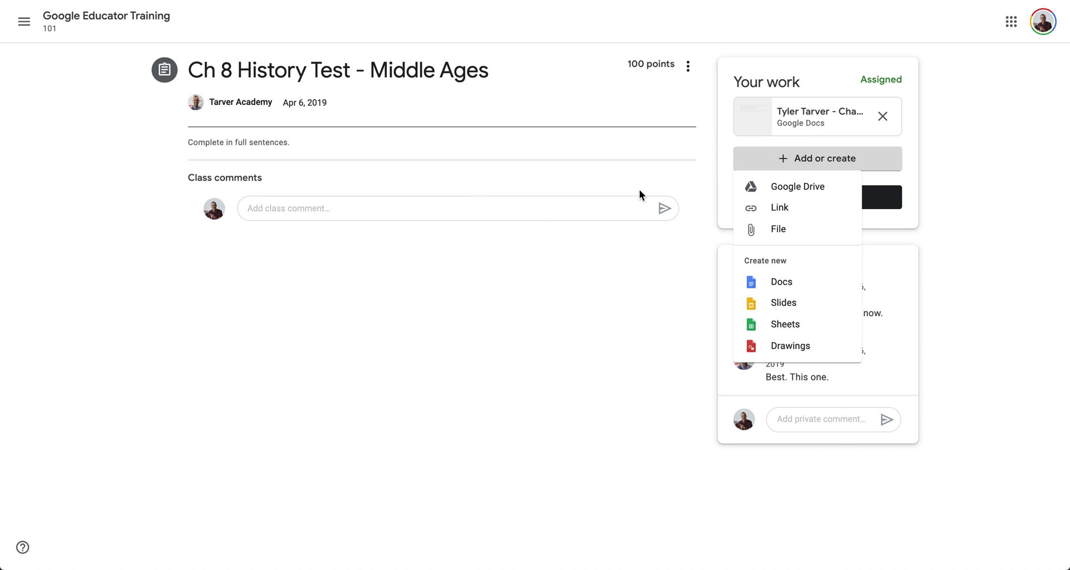
left_click(950, 200)
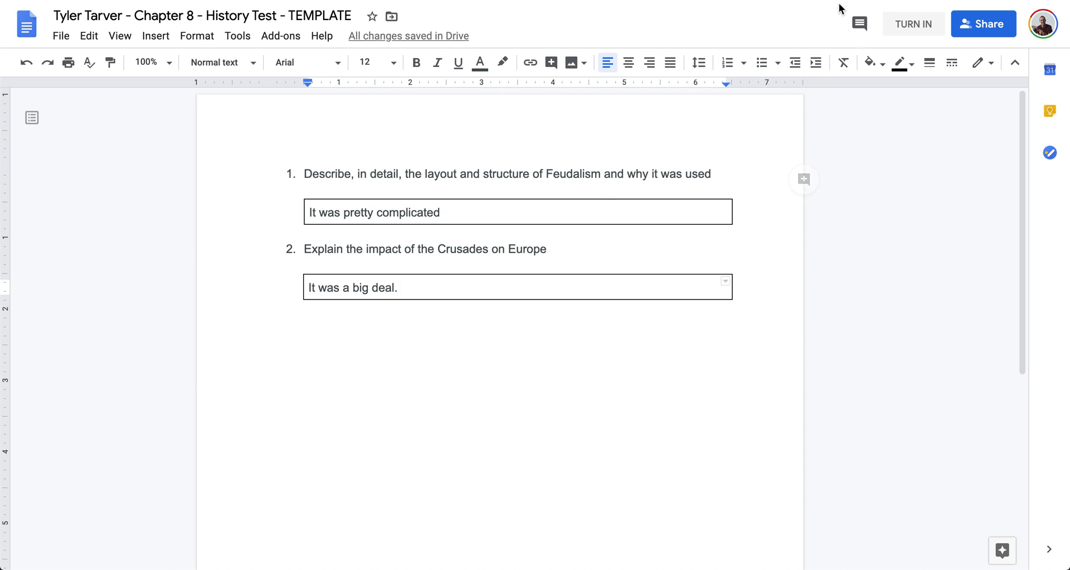
Turn in the Ch 8 History Test from the document and confirm the submission
left_click(909, 30)
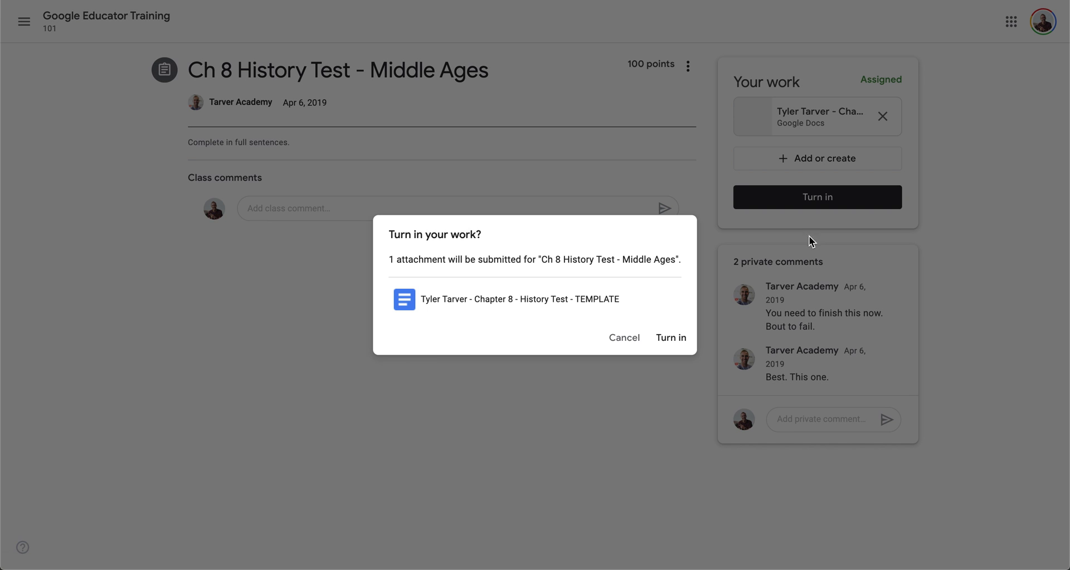
left_click(670, 337)
left_click(673, 338)
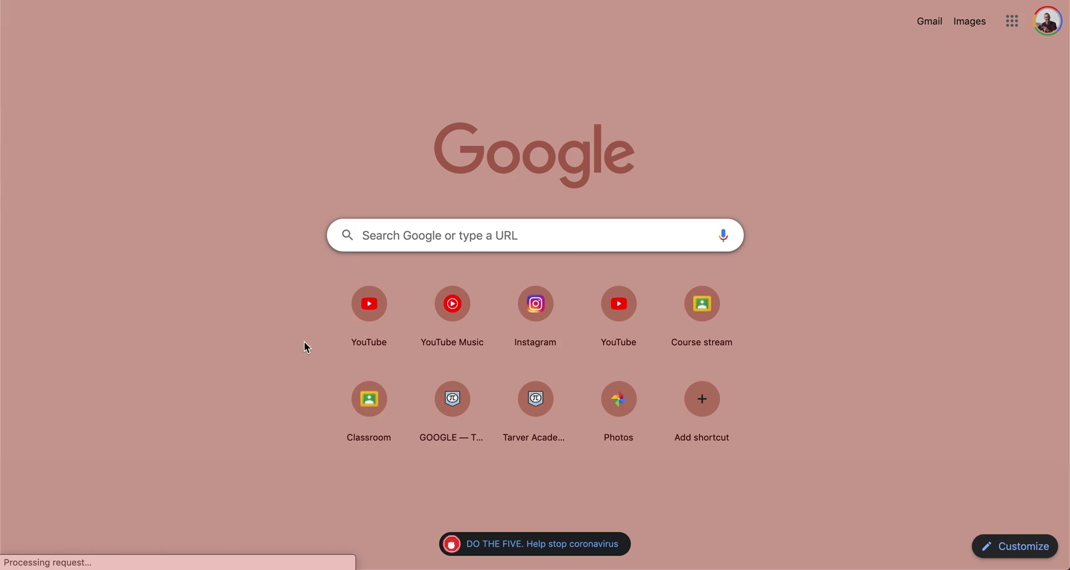
Scroll through the Tarver Academy Google page's Classroom, Drive and Forms tutorial lists
scroll(337, 357, "down", 15)
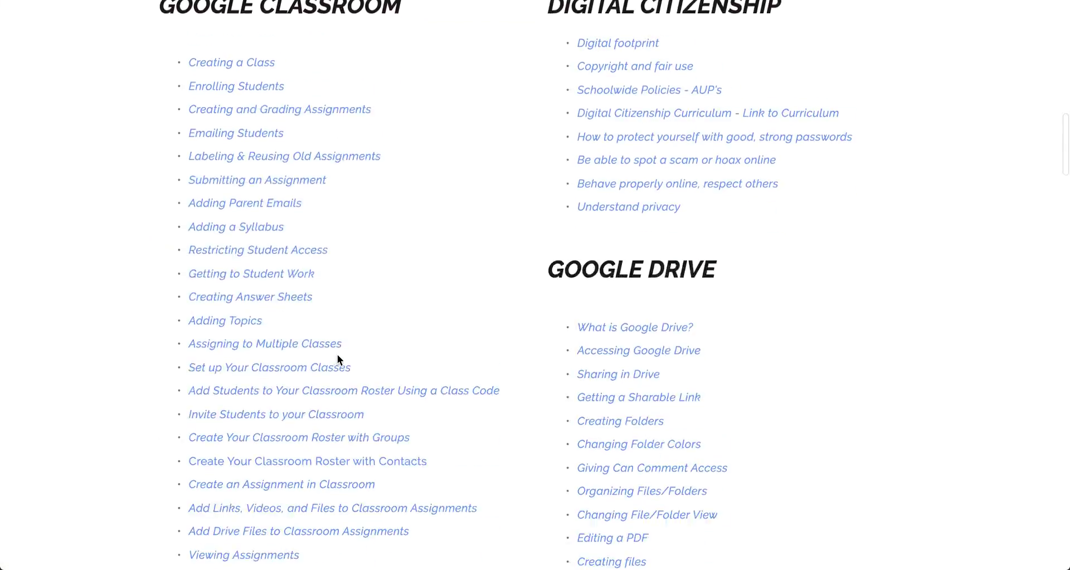
scroll(336, 354, "down", 4)
scroll(336, 354, "up", 5)
scroll(336, 353, "down", 13)
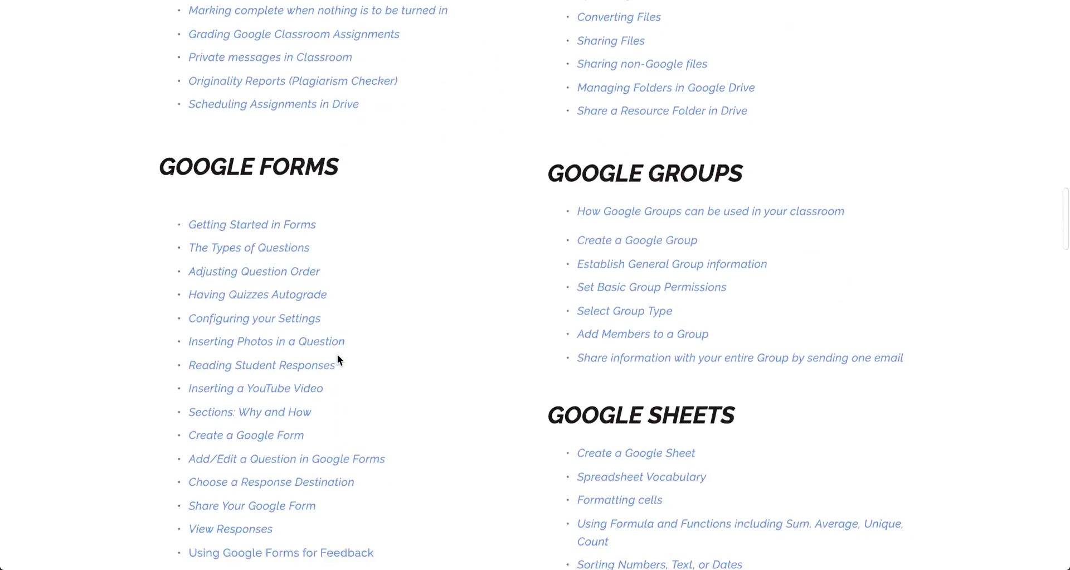
scroll(336, 354, "down", 18)
scroll(337, 353, "up", 18)
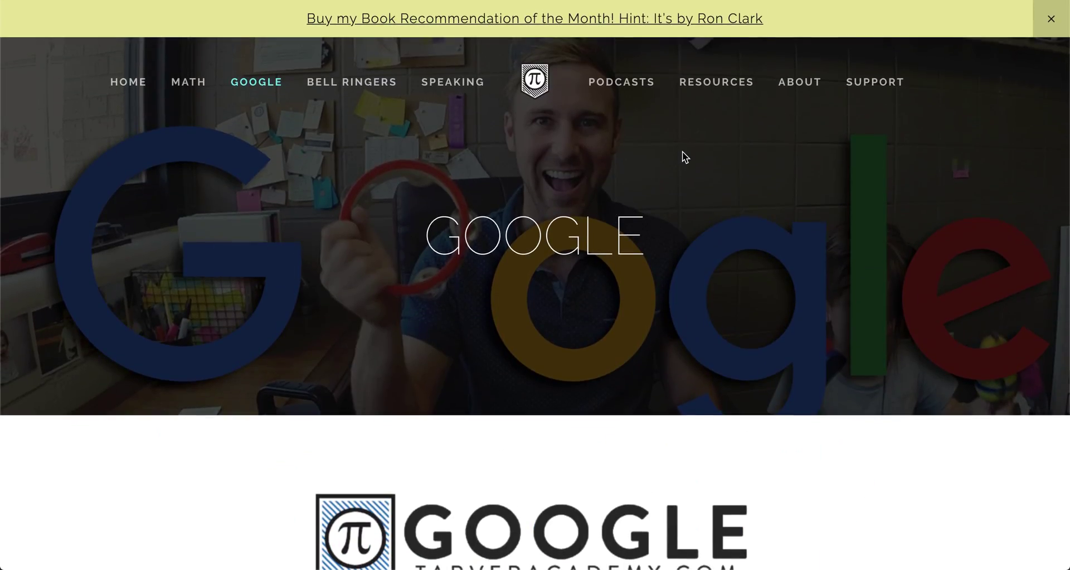
scroll(682, 152, "down", 3)
scroll(191, 12, "up", 3)
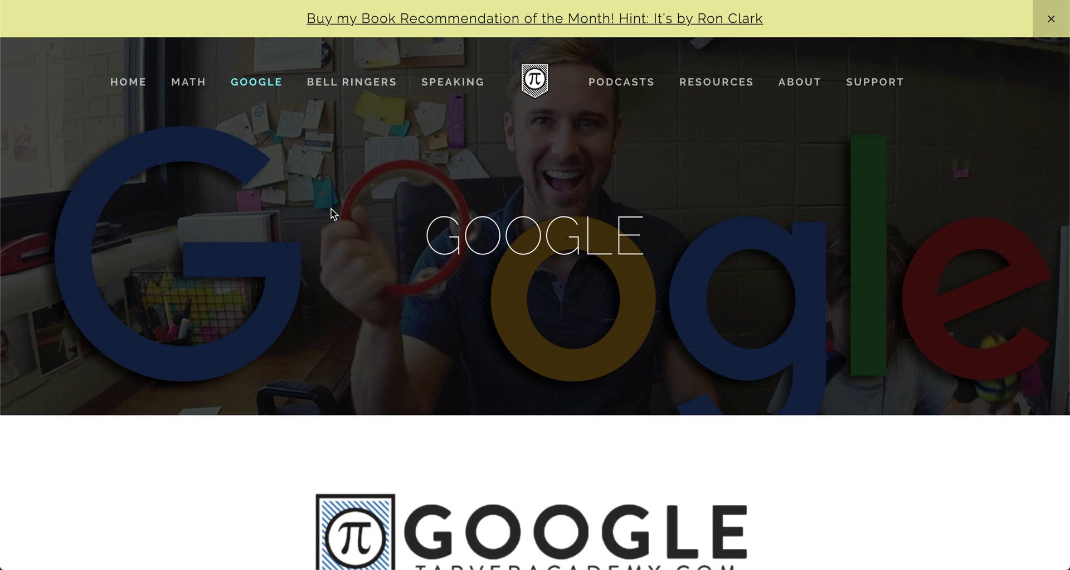